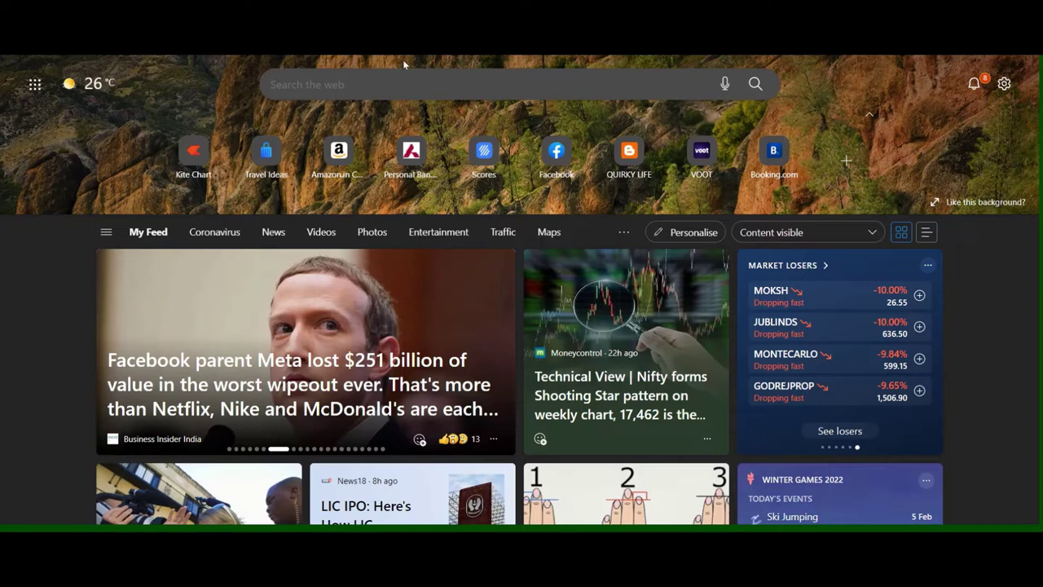
- Search Bing in Edge for 'phet simulations' using the 'Phet s' suggestion
{"action": "left_click", "coordinate": [387, 83]}
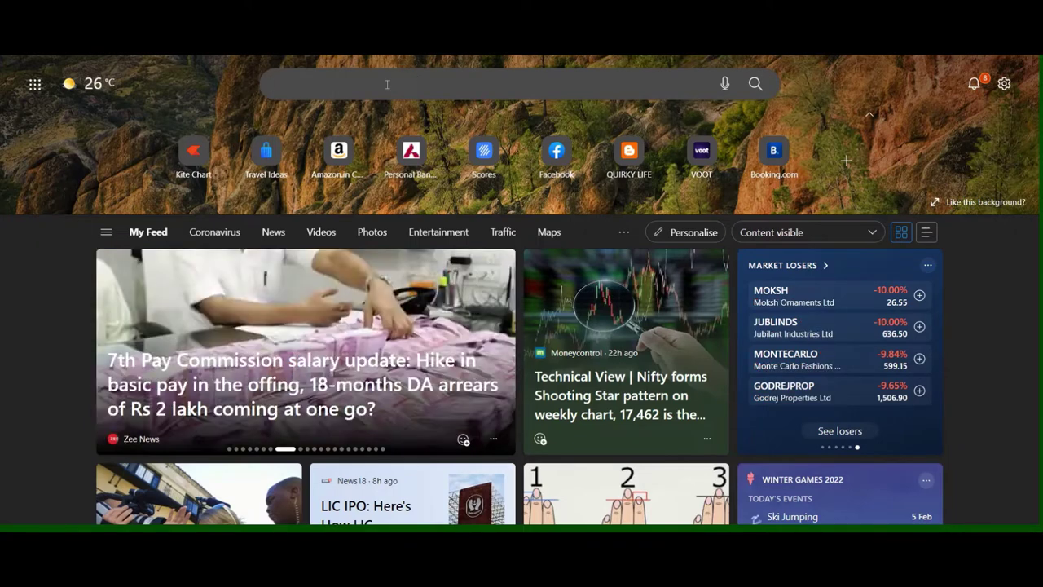
{"action": "type", "text": "Phet"}
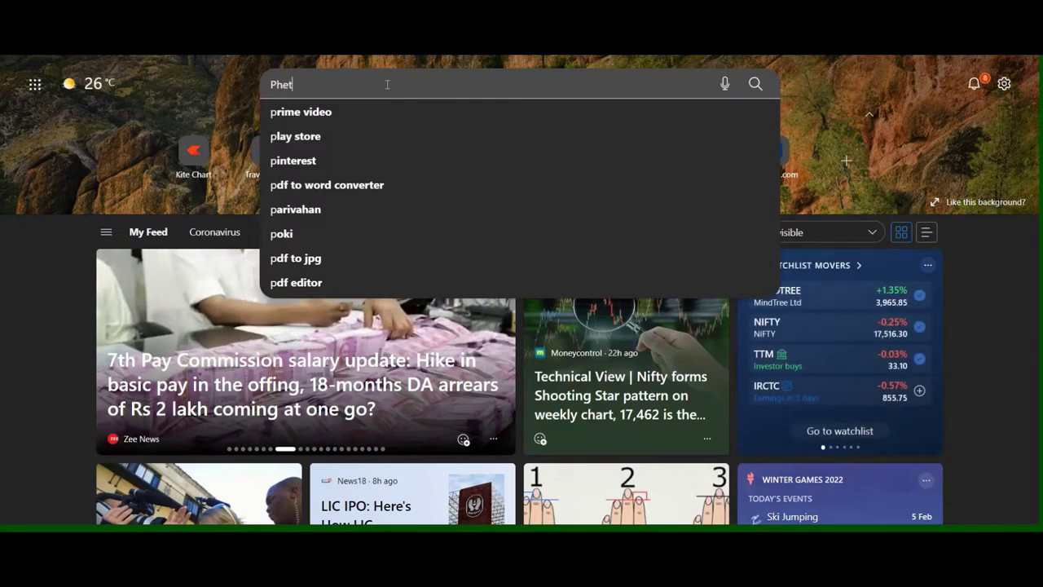
{"action": "type", "text": " s"}
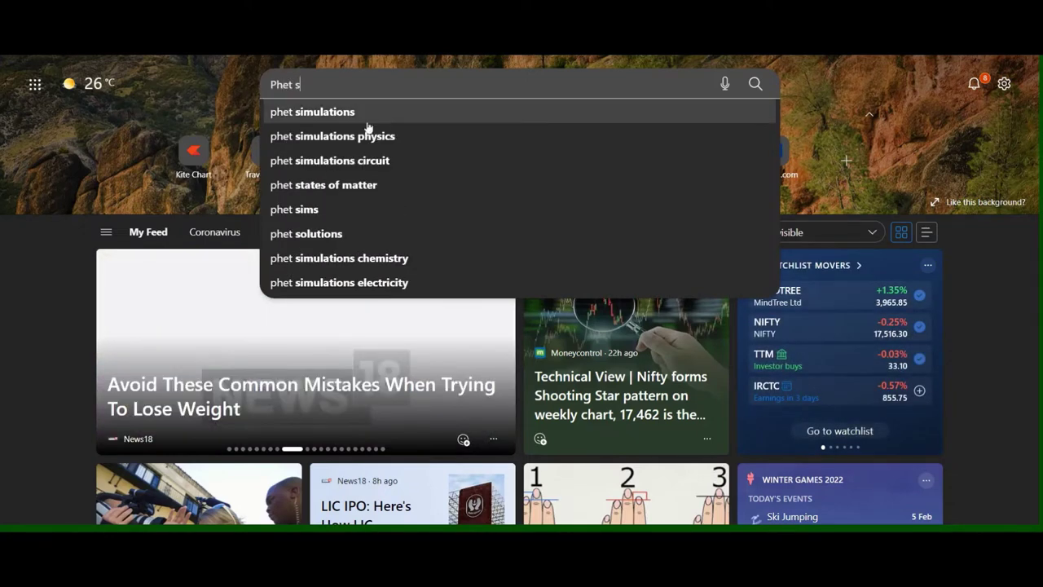
{"action": "left_click", "coordinate": [373, 111]}
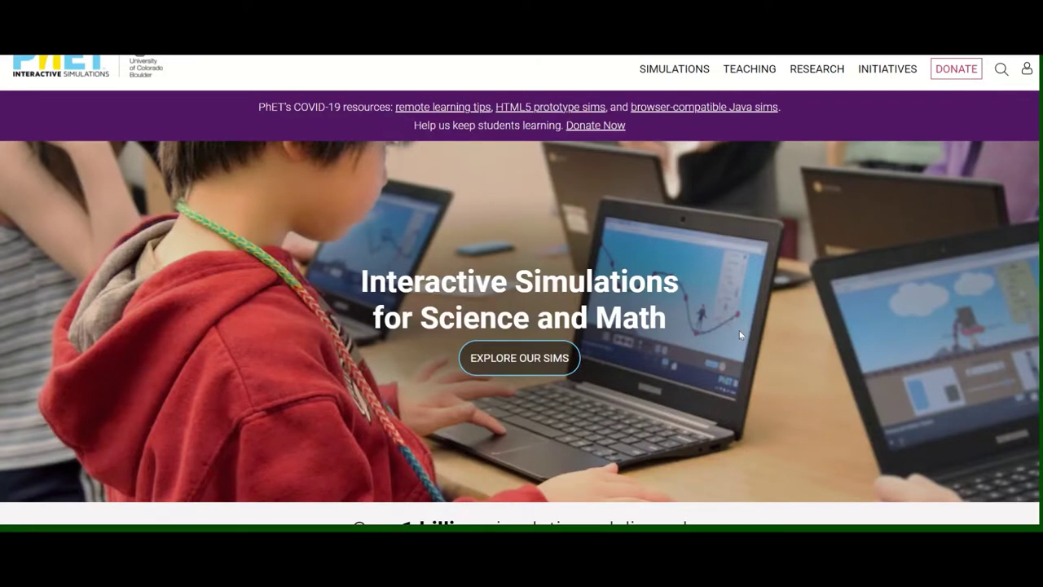
- Sign in to the PhET account with the account email and password, then close the donation popup
{"action": "left_click", "coordinate": [1028, 72]}
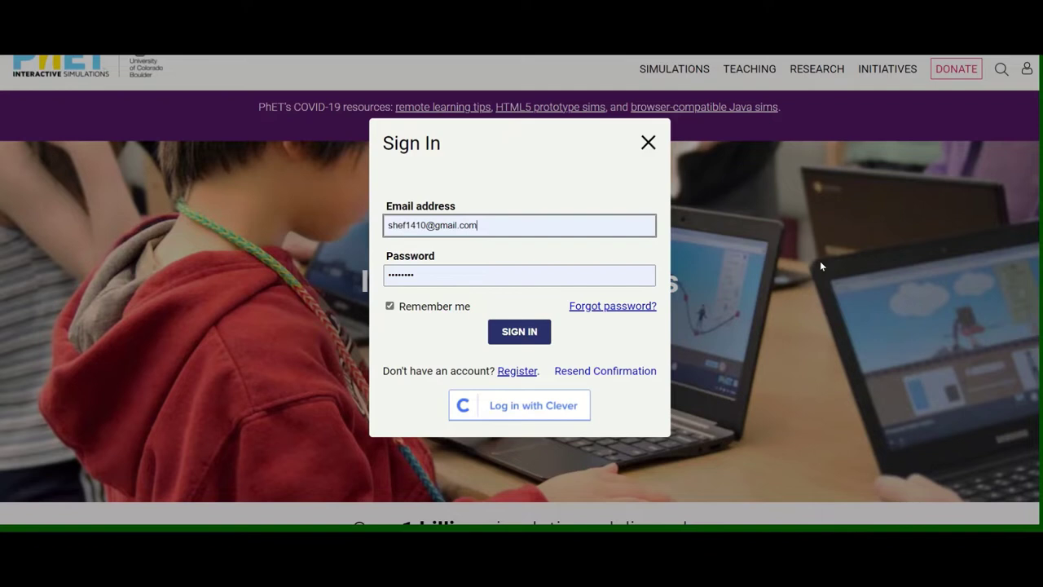
{"action": "left_click", "coordinate": [516, 342]}
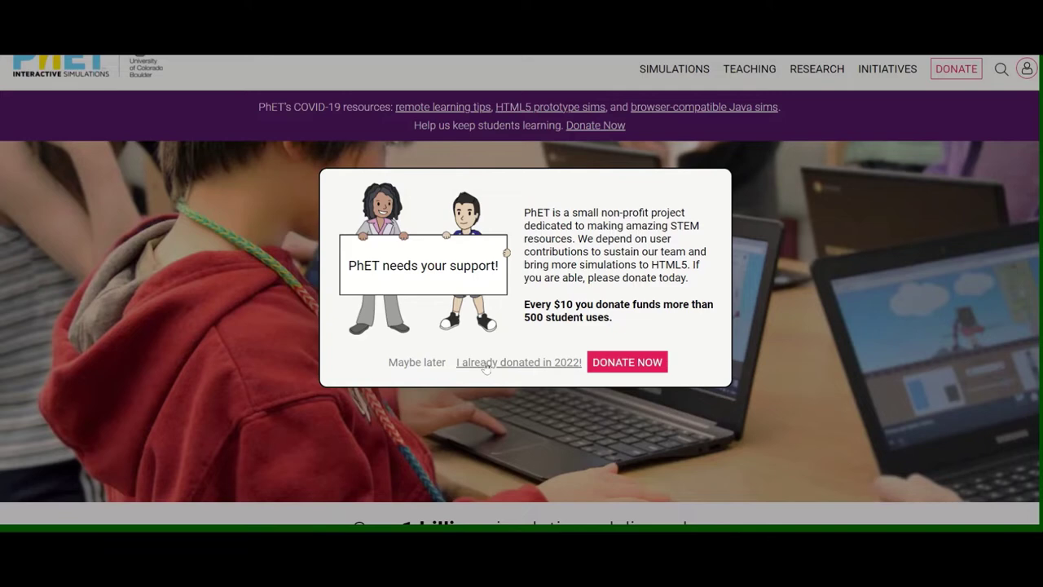
{"action": "left_click", "coordinate": [416, 363]}
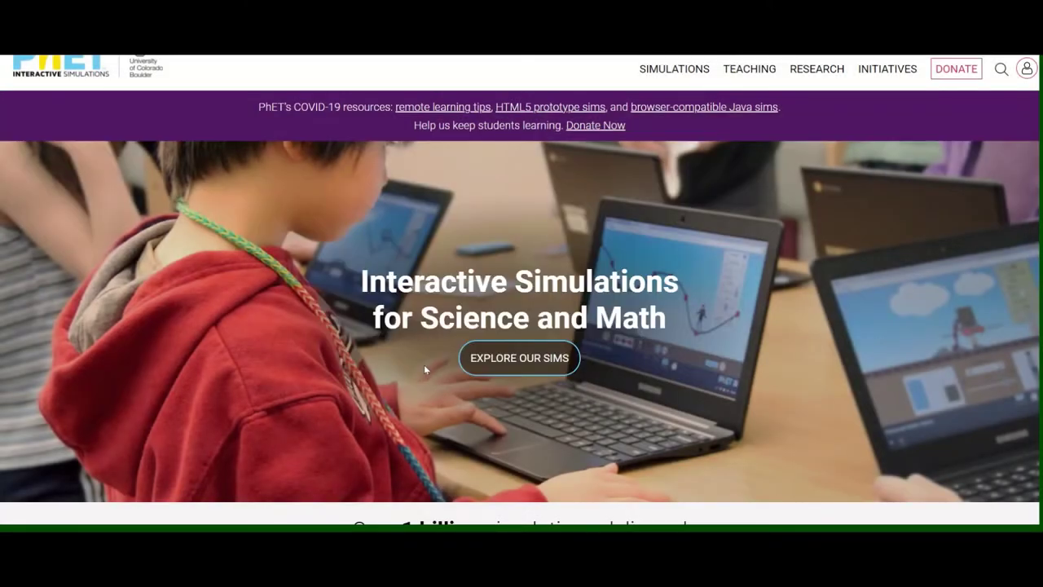
- Open the SIMULATIONS dropdown listing All Sims, Physics, Chemistry and other categories
{"action": "mouse_move", "coordinate": [676, 72]}
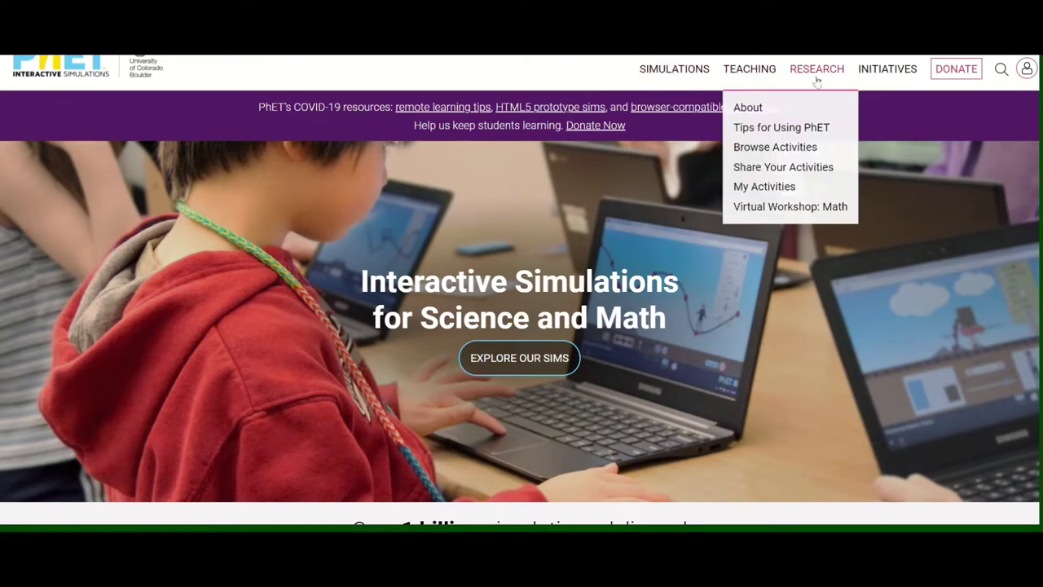
{"action": "mouse_move", "coordinate": [884, 75]}
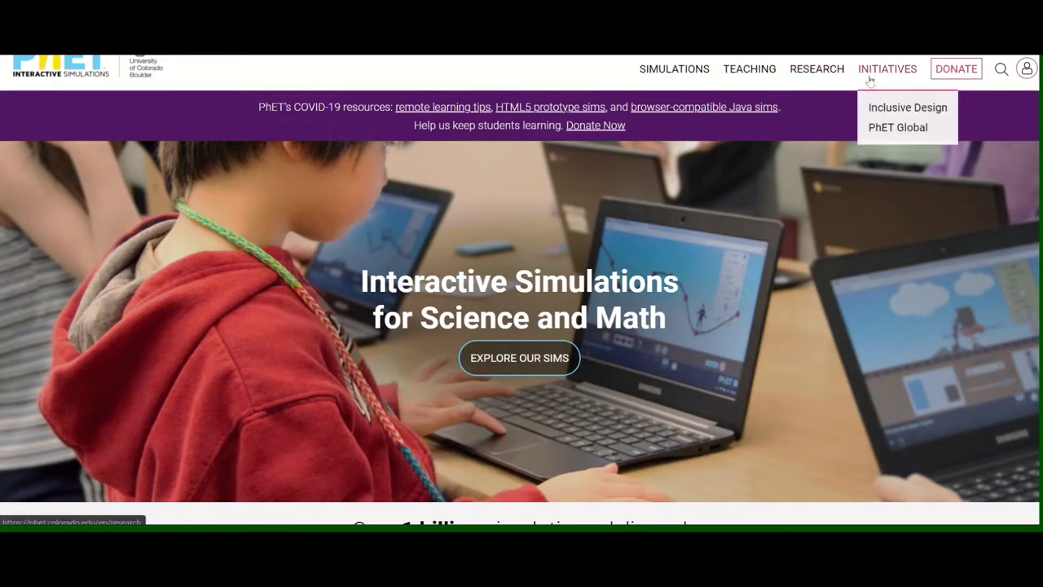
{"action": "mouse_move", "coordinate": [749, 74]}
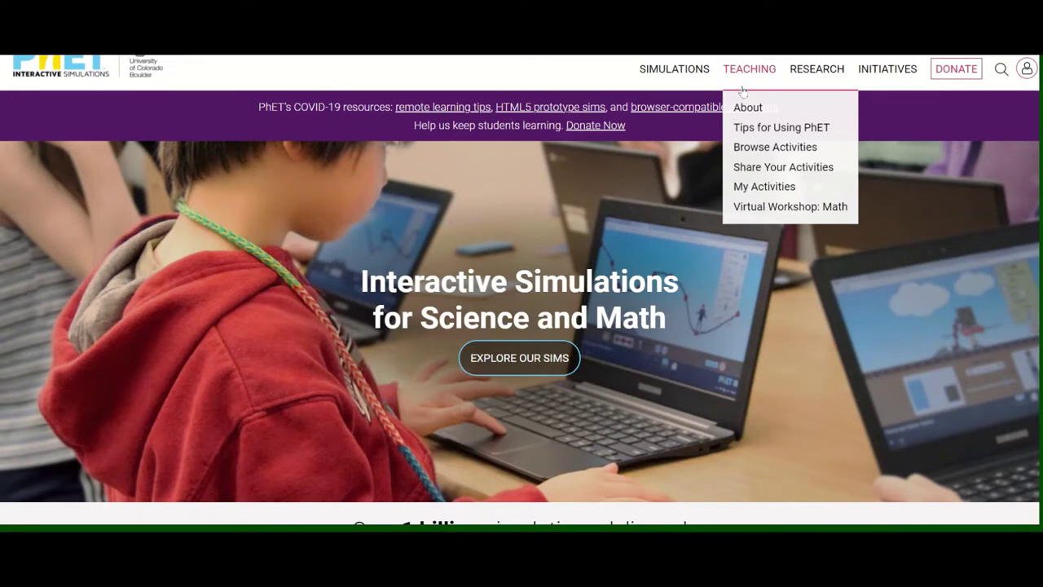
{"action": "left_click", "coordinate": [669, 70]}
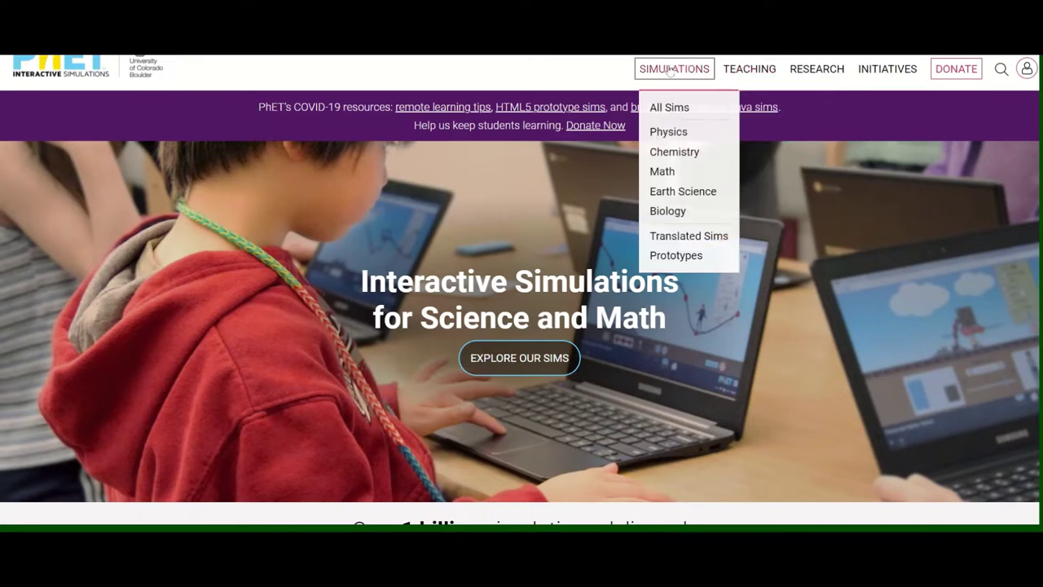
- Show All Sims filtered to Electricity, Magnets & Circuits, narrowing 97 results to 12
{"action": "left_click", "coordinate": [678, 110]}
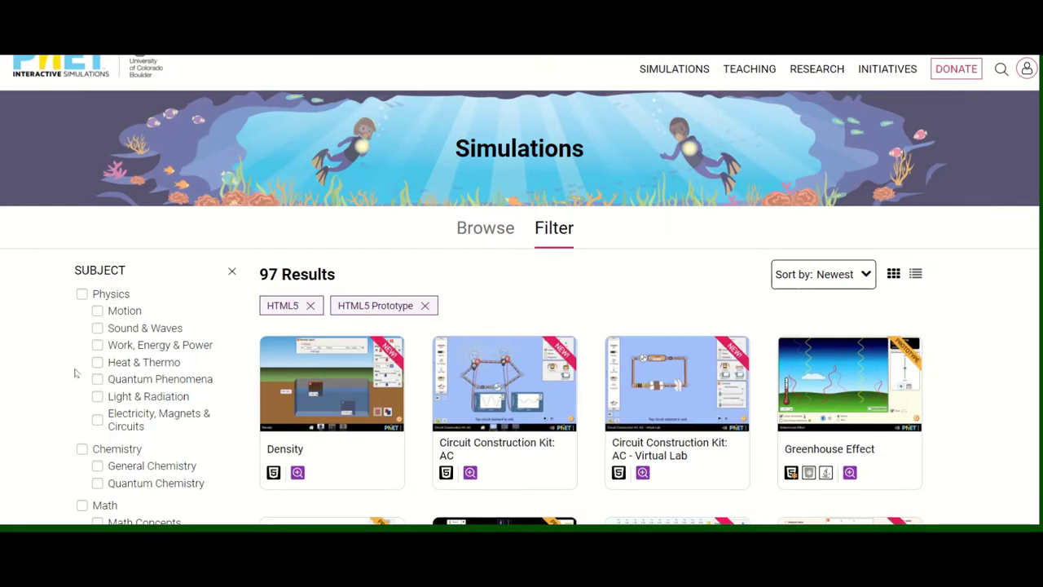
{"action": "left_click", "coordinate": [97, 420]}
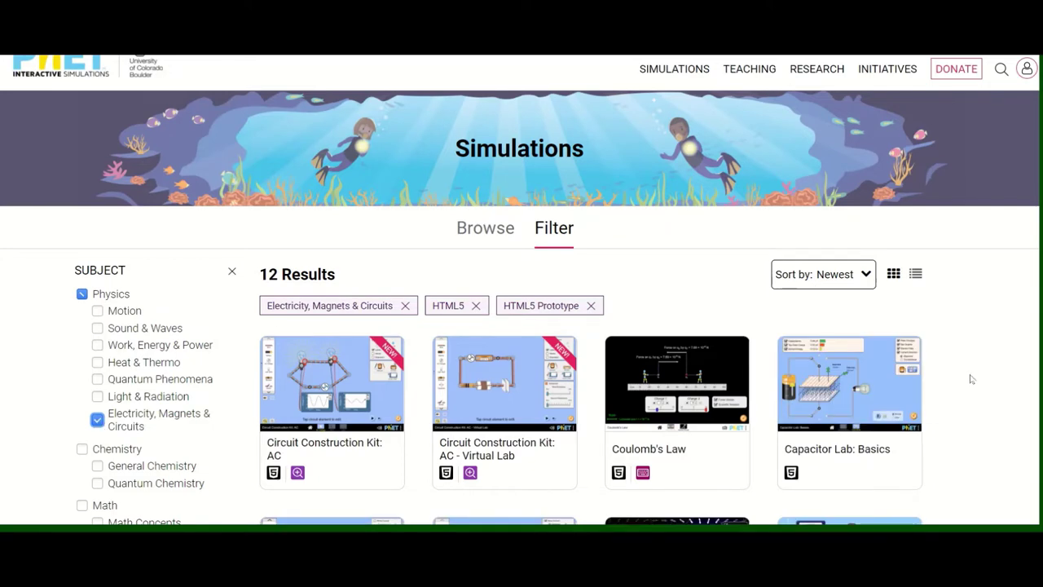
{"action": "scroll", "coordinate": [972, 379], "scroll_direction": "down", "scroll_amount": 4}
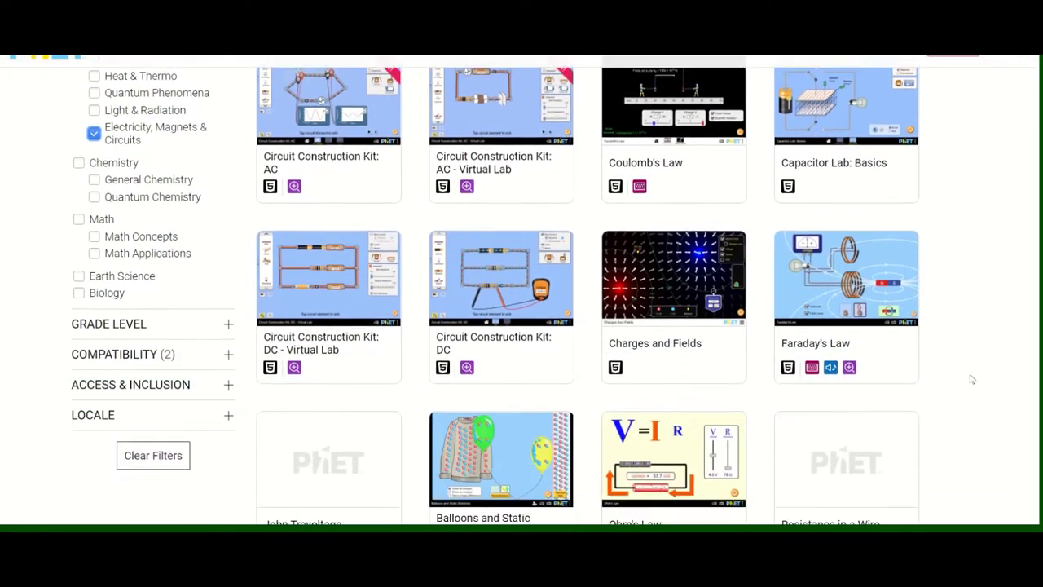
{"action": "scroll", "coordinate": [971, 379], "scroll_direction": "down", "scroll_amount": 3}
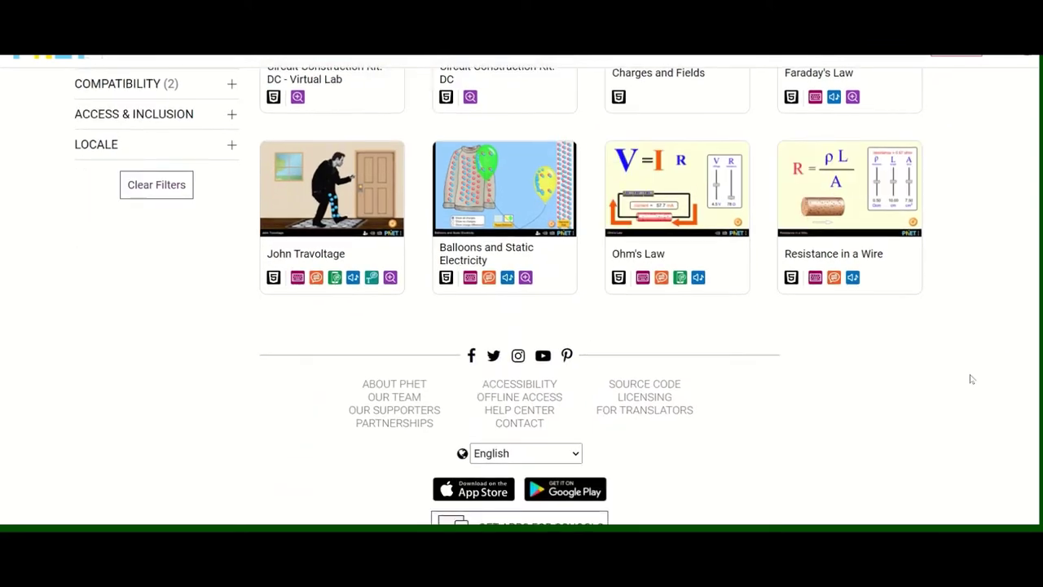
{"action": "scroll", "coordinate": [971, 379], "scroll_direction": "up", "scroll_amount": 1}
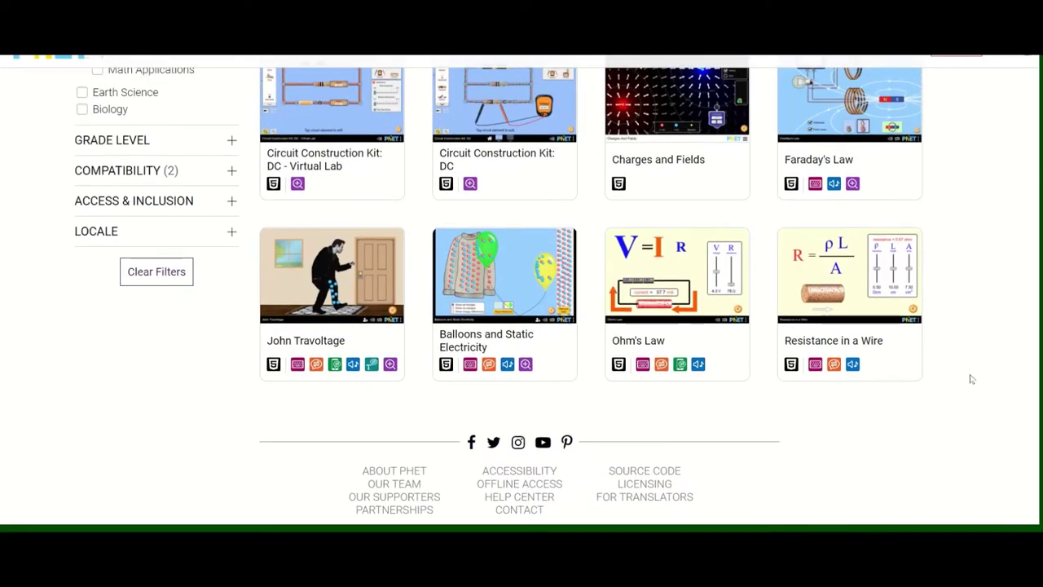
{"action": "scroll", "coordinate": [971, 379], "scroll_direction": "up", "scroll_amount": 1}
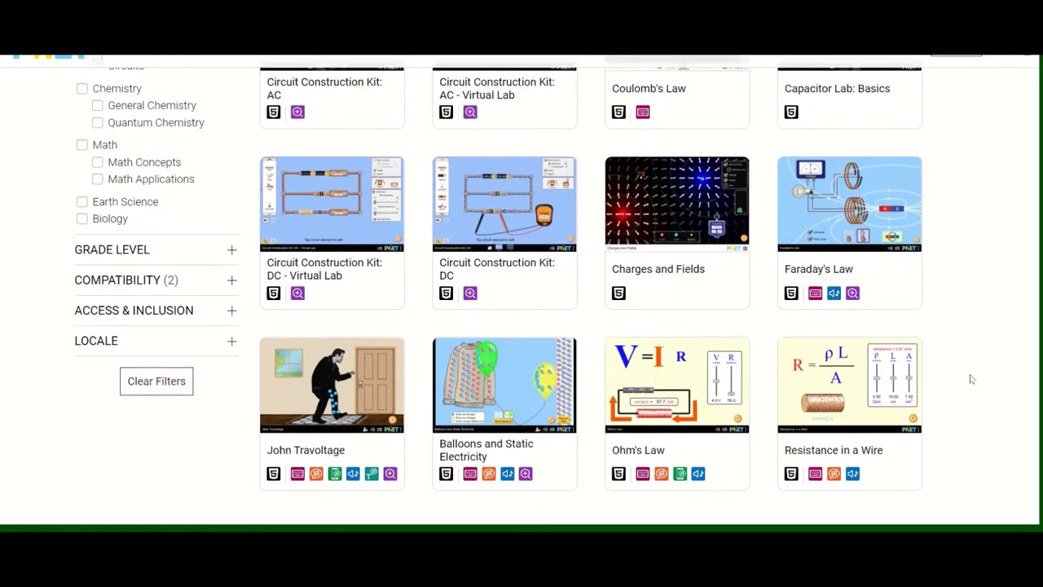
{"action": "scroll", "coordinate": [971, 379], "scroll_direction": "up", "scroll_amount": 1}
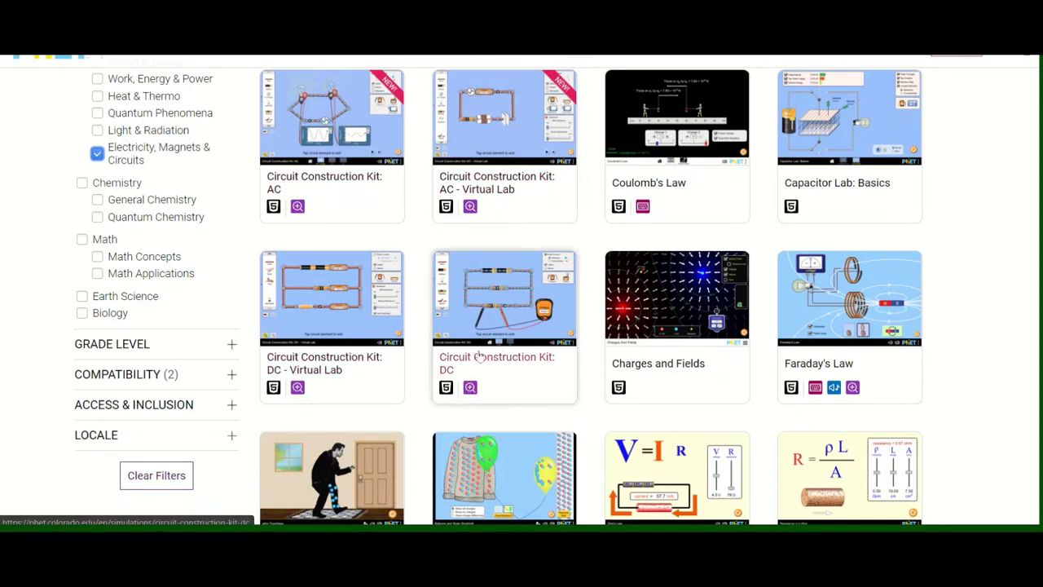
- Open the Circuit Construction Kit: DC simulation page and scroll through it
{"action": "left_click", "coordinate": [490, 305]}
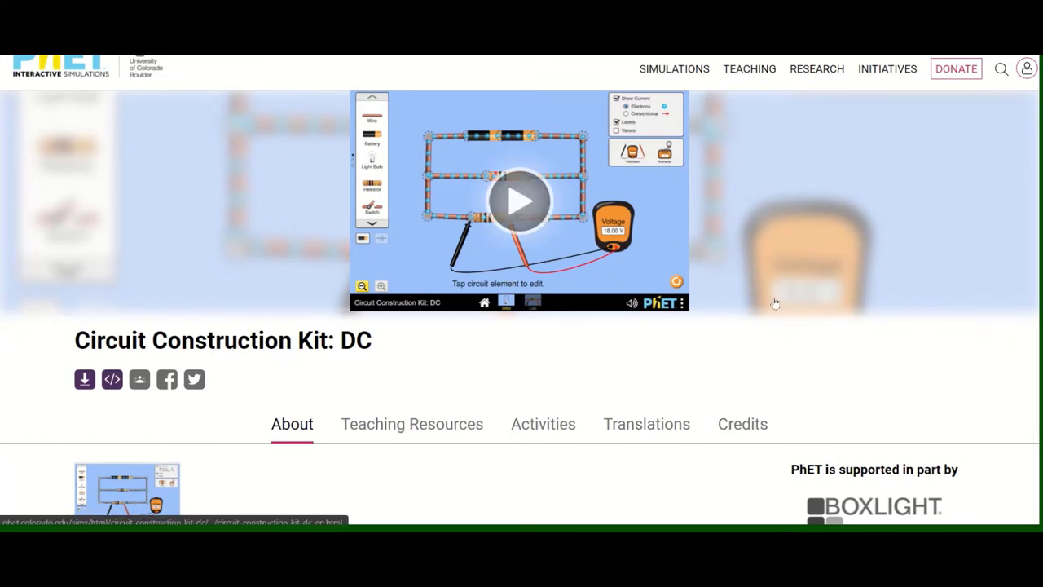
{"action": "scroll", "coordinate": [775, 303], "scroll_direction": "up", "scroll_amount": 1}
{"action": "scroll", "coordinate": [775, 303], "scroll_direction": "down", "scroll_amount": 1}
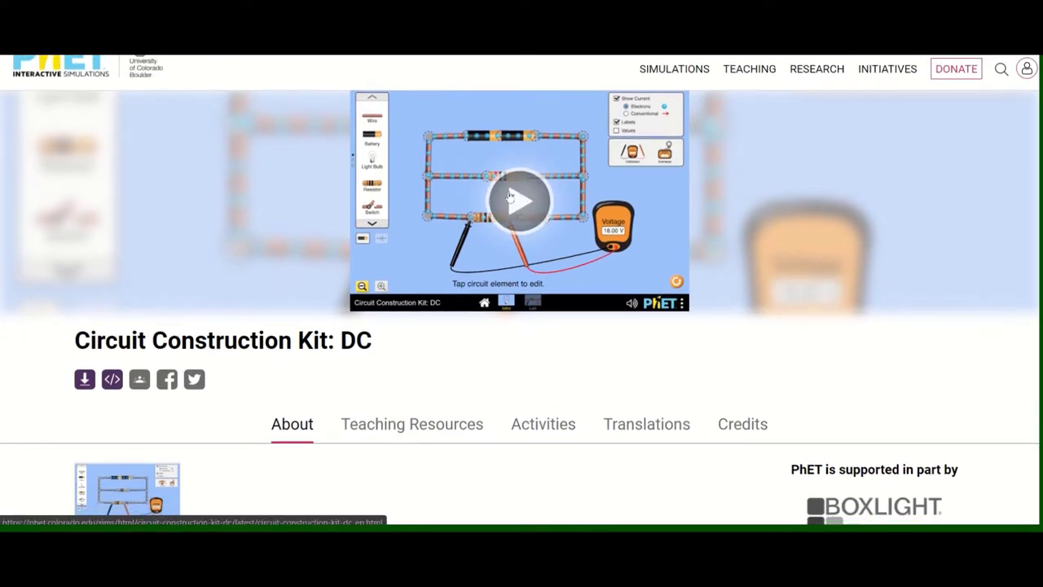
{"action": "scroll", "coordinate": [432, 368], "scroll_direction": "down", "scroll_amount": 4}
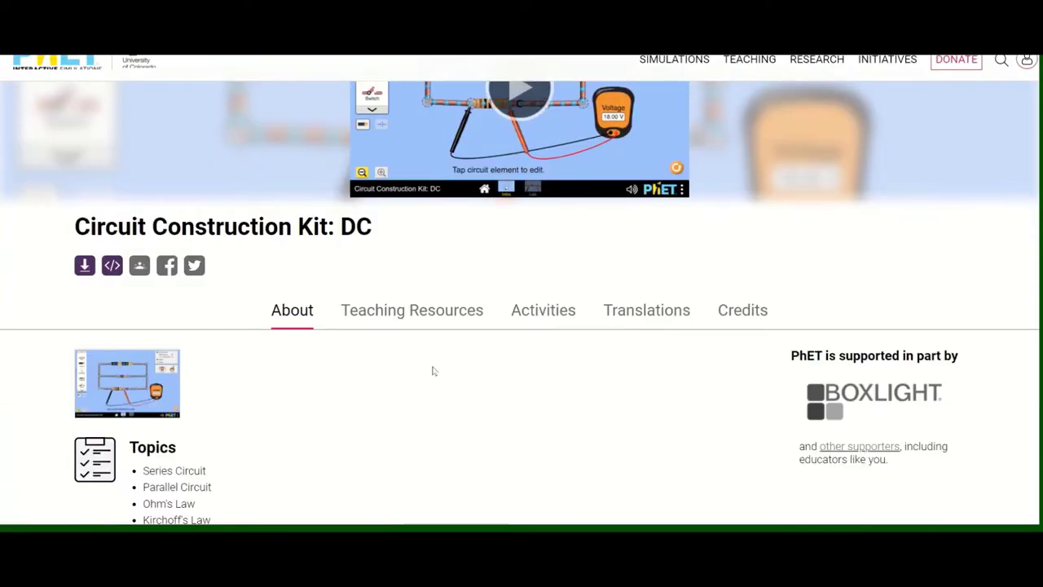
{"action": "scroll", "coordinate": [434, 371], "scroll_direction": "down", "scroll_amount": 3}
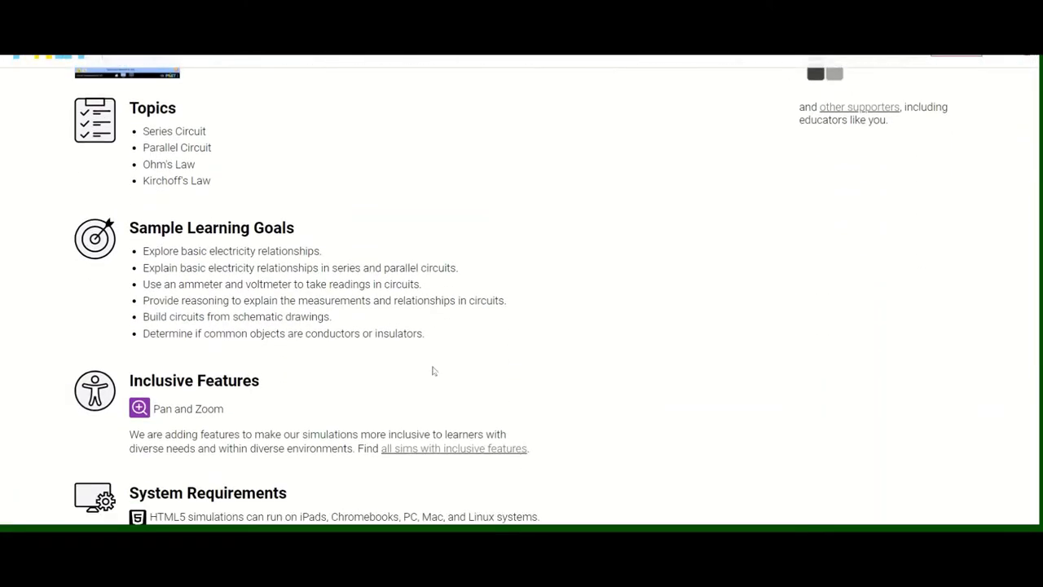
{"action": "scroll", "coordinate": [433, 371], "scroll_direction": "down", "scroll_amount": 1}
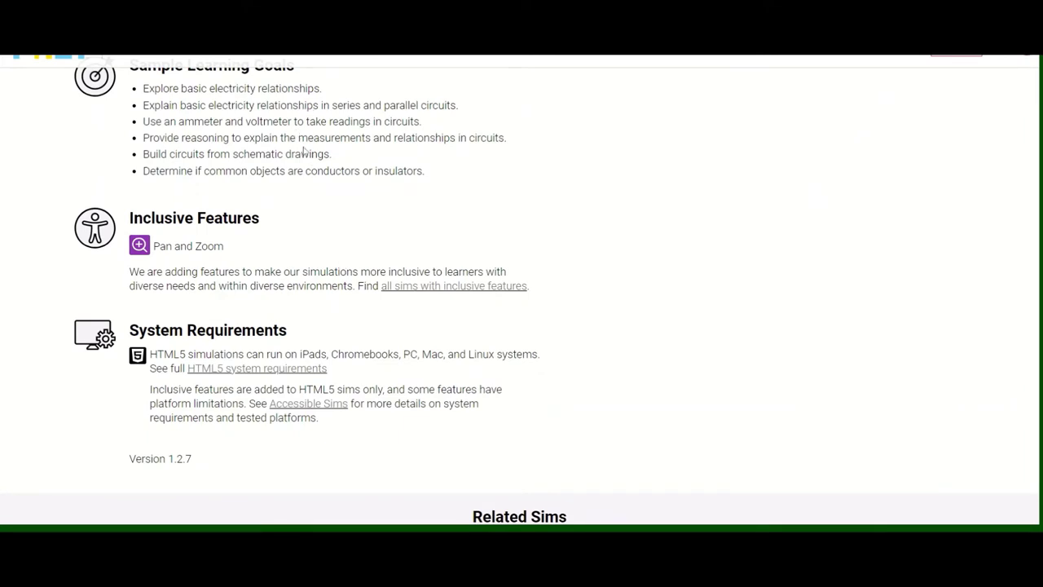
{"action": "scroll", "coordinate": [303, 151], "scroll_direction": "up", "scroll_amount": 2}
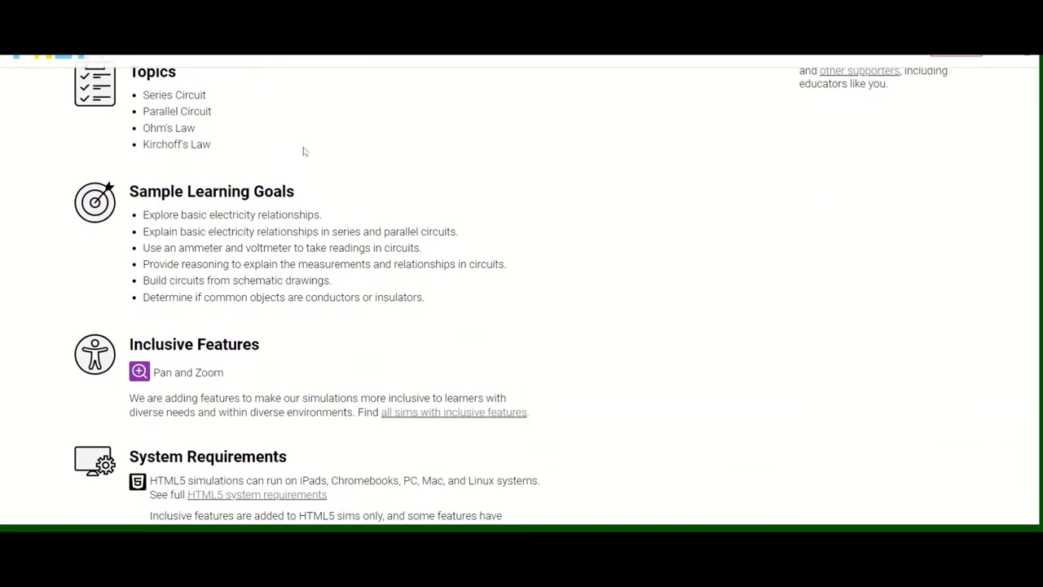
{"action": "scroll", "coordinate": [303, 151], "scroll_direction": "up", "scroll_amount": 1}
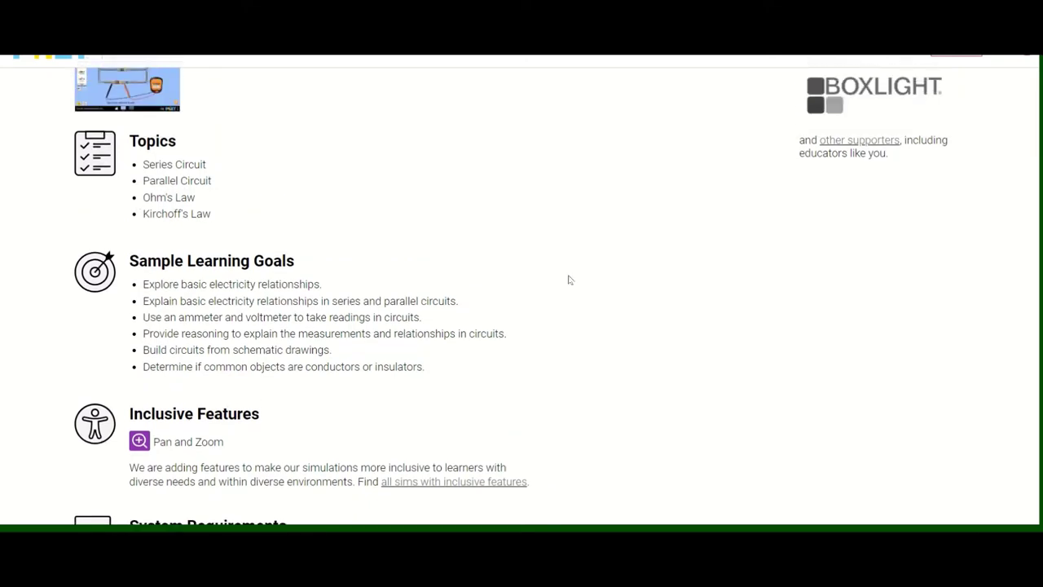
{"action": "scroll", "coordinate": [569, 279], "scroll_direction": "down", "scroll_amount": 2}
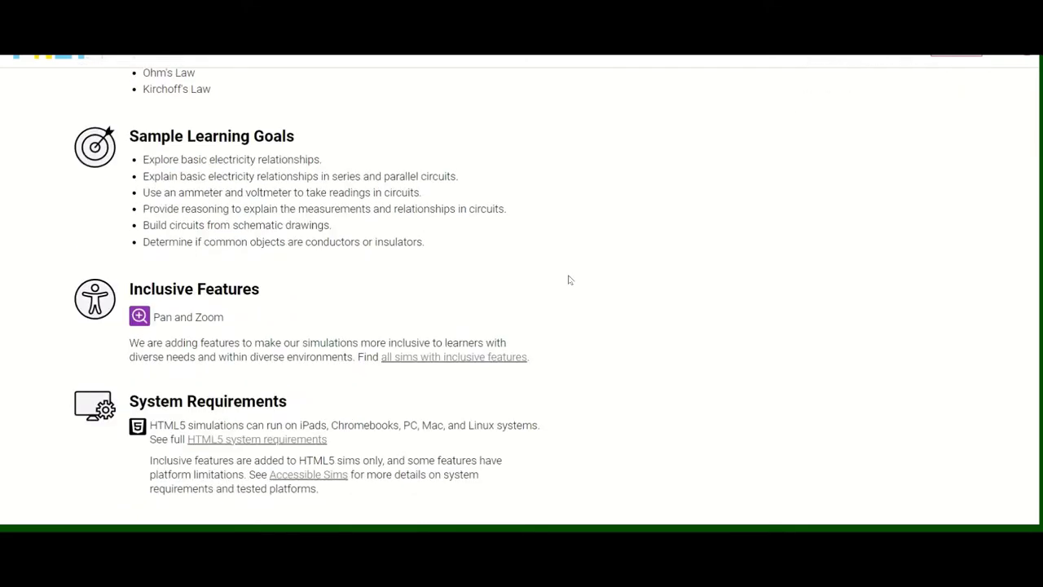
{"action": "scroll", "coordinate": [569, 279], "scroll_direction": "up", "scroll_amount": 7}
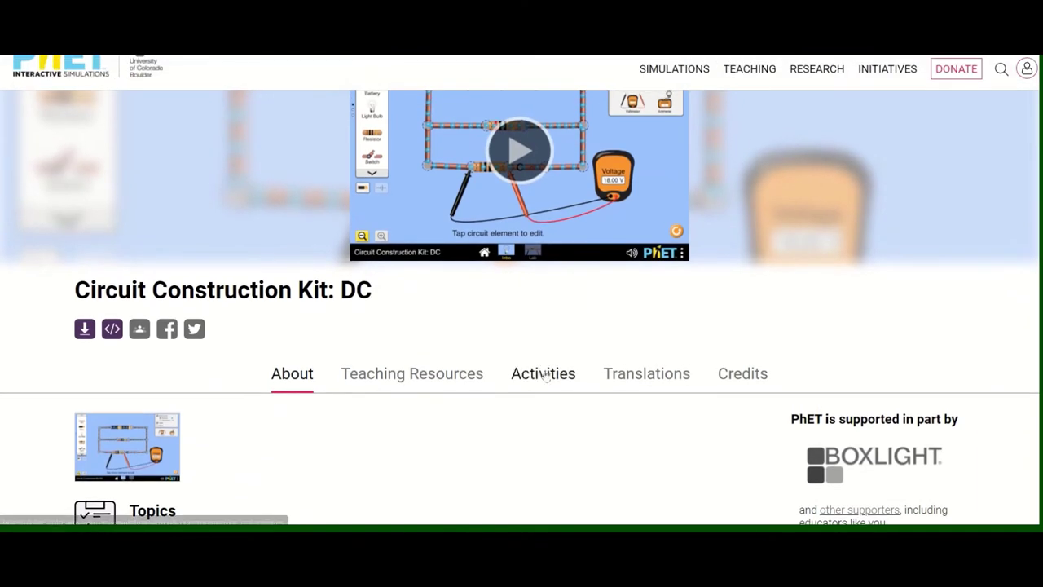
{"action": "scroll", "coordinate": [545, 373], "scroll_direction": "up", "scroll_amount": 1}
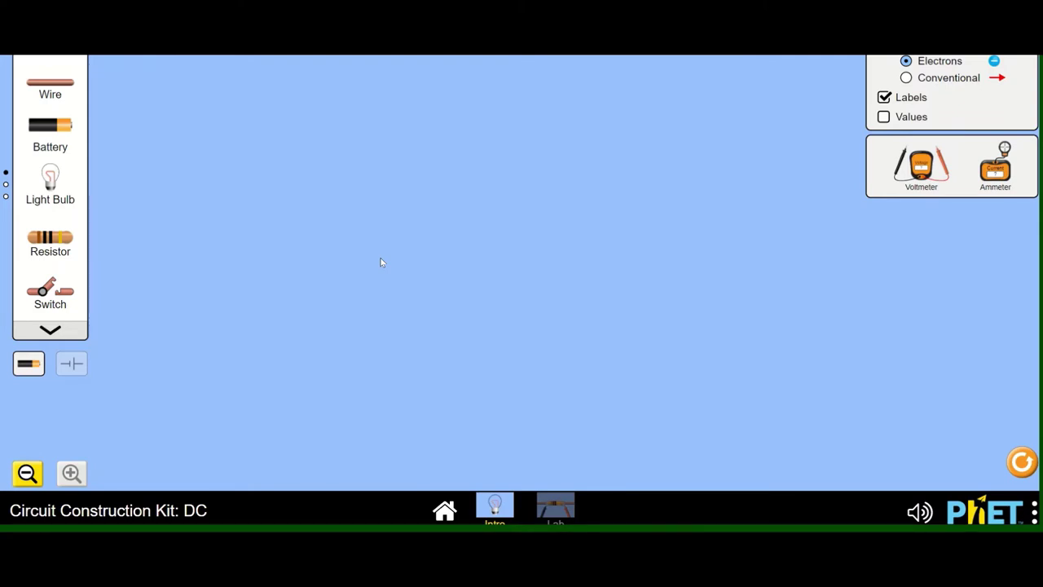
{"action": "left_click", "coordinate": [50, 331]}
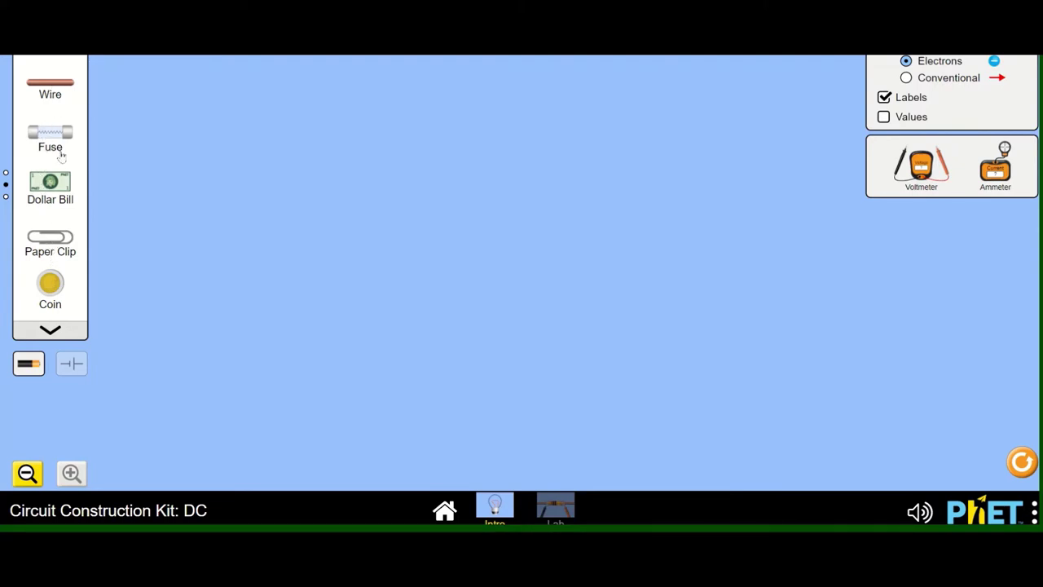
{"action": "left_click", "coordinate": [56, 62]}
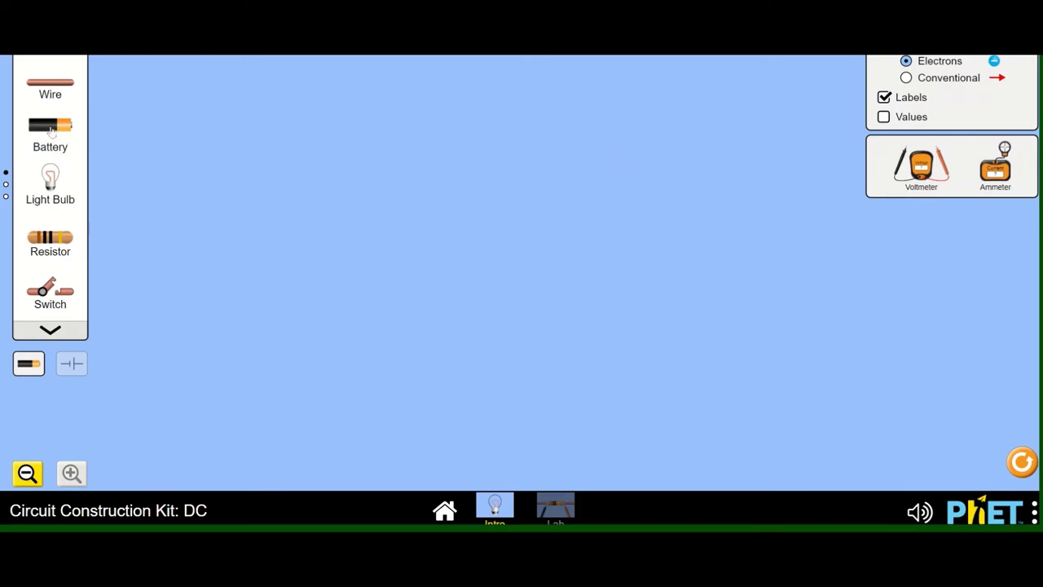
- Place a battery, two wires and a light bulb, joining the left wire to the bulb to close the loop
{"action": "left_click_drag", "start_coordinate": [56, 132], "coordinate": [503, 143]}
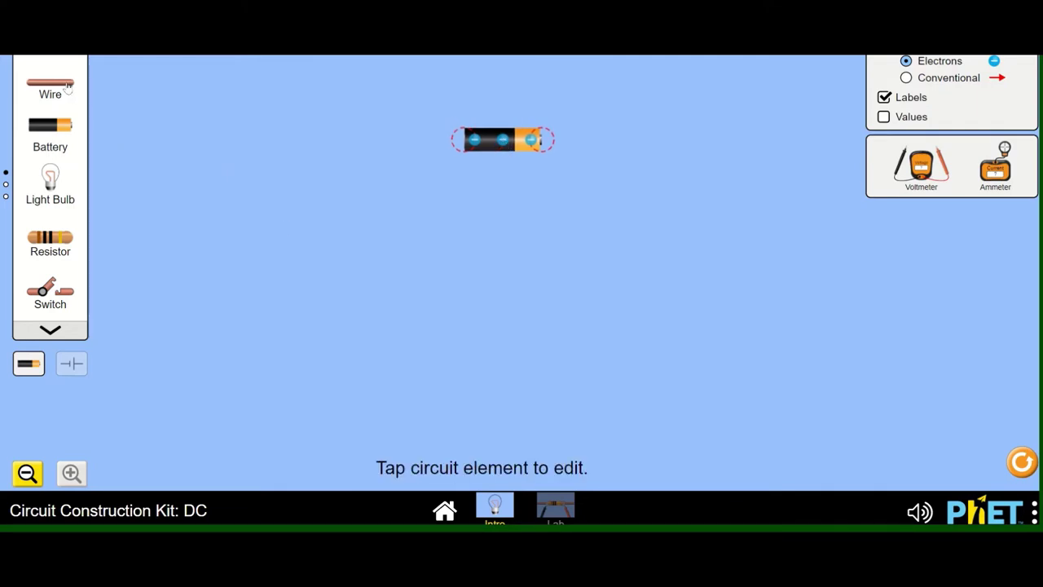
{"action": "left_click_drag", "start_coordinate": [62, 88], "coordinate": [462, 310]}
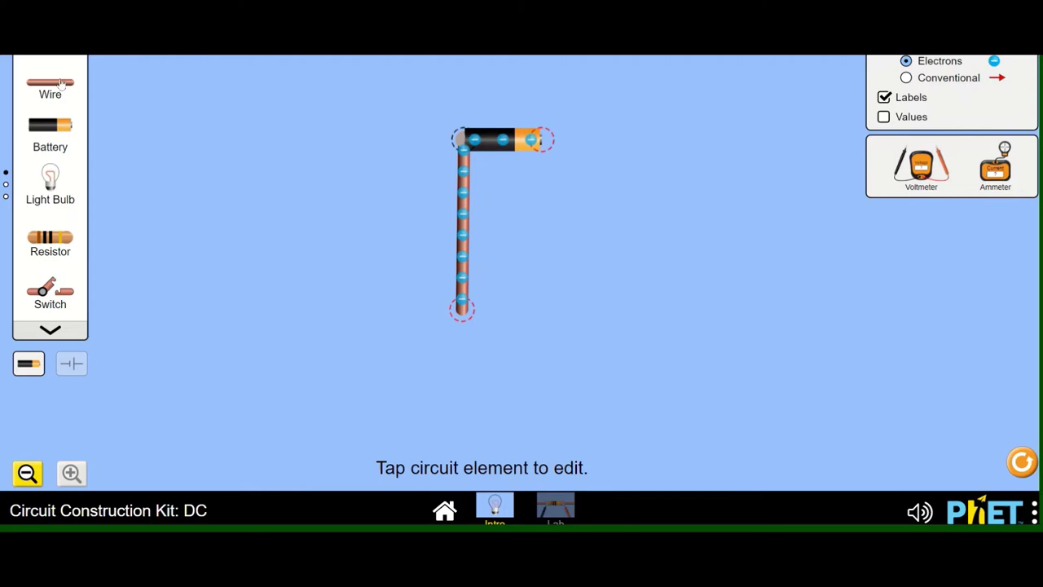
{"action": "left_click_drag", "start_coordinate": [61, 88], "coordinate": [552, 309]}
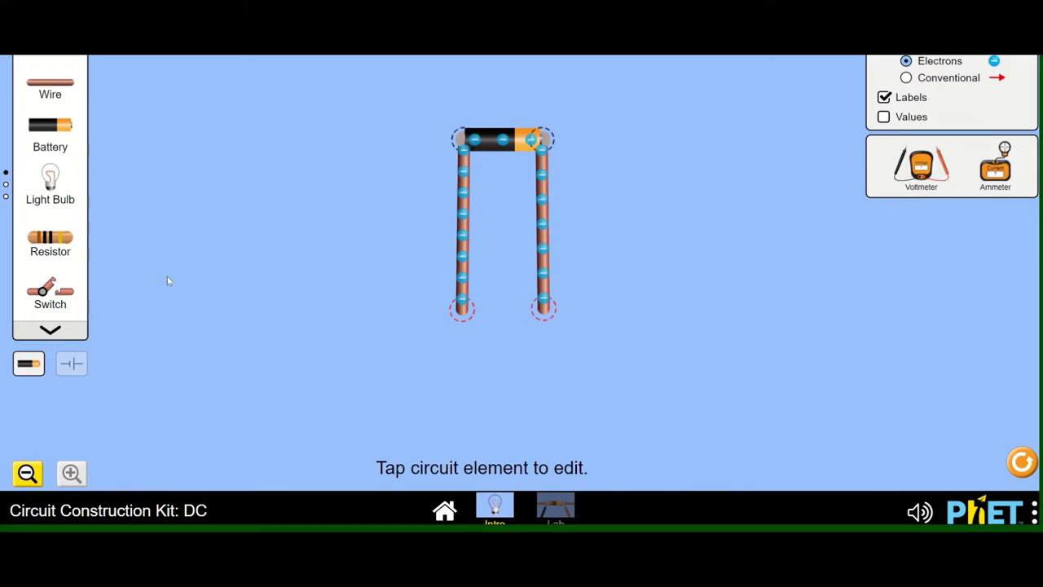
{"action": "left_click_drag", "start_coordinate": [49, 185], "coordinate": [530, 288]}
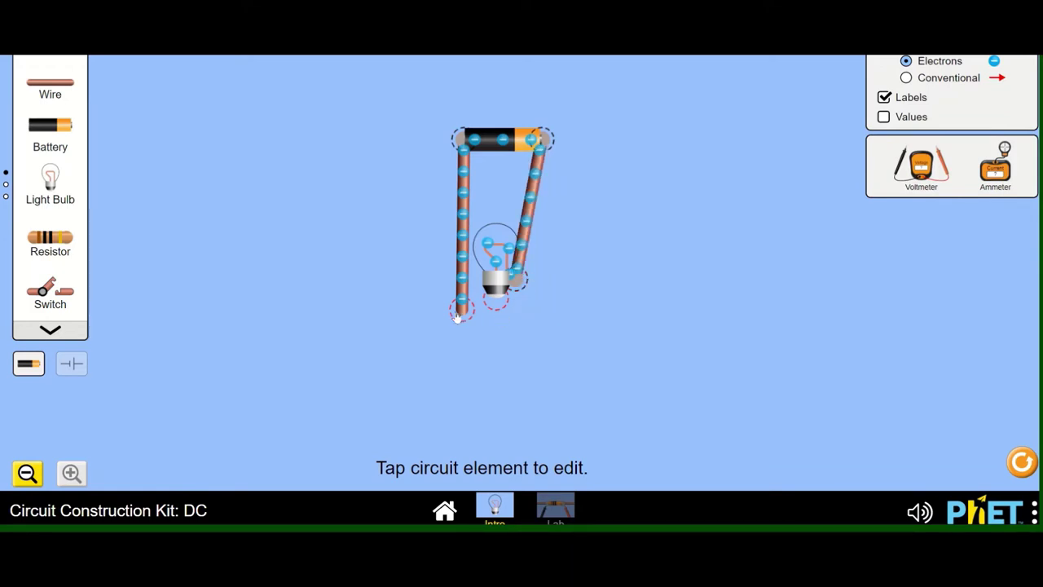
{"action": "left_click_drag", "start_coordinate": [459, 316], "coordinate": [495, 300]}
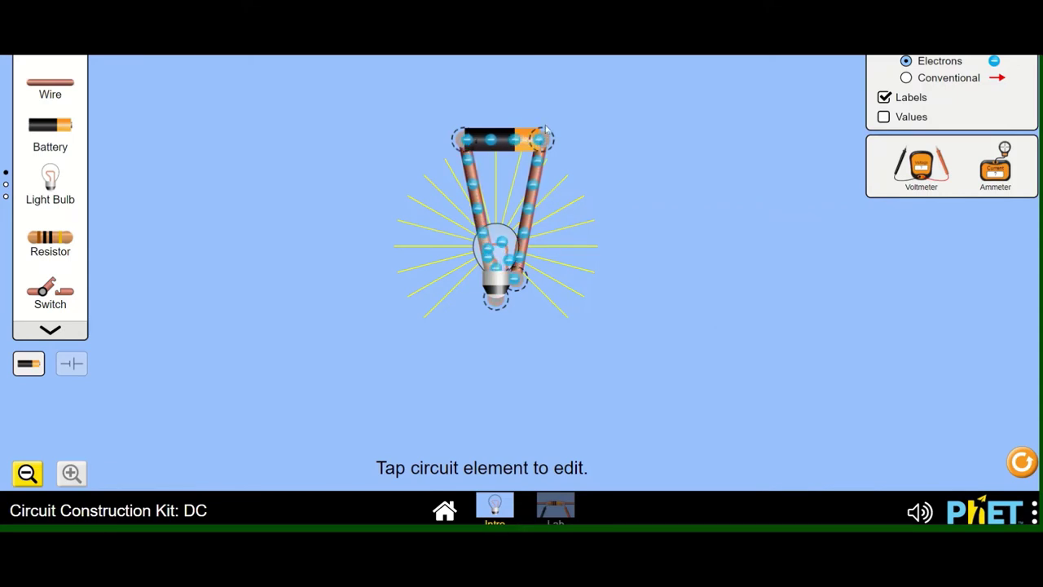
- Select the battery and slide its Voltage from 9.0 to 64.0 volts
{"action": "right_click", "coordinate": [502, 139]}
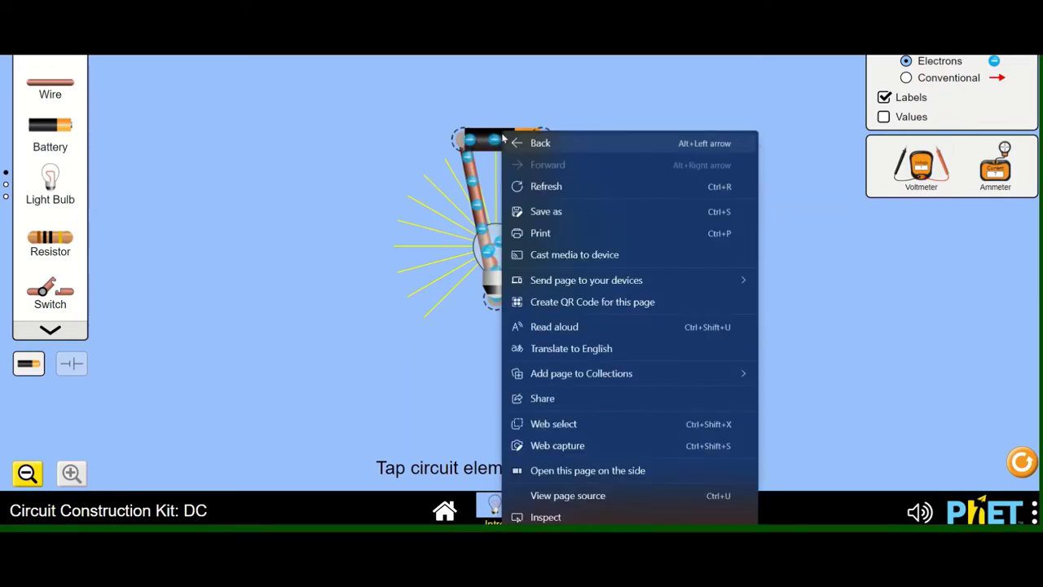
{"action": "left_click", "coordinate": [503, 139]}
{"action": "left_click", "coordinate": [503, 140]}
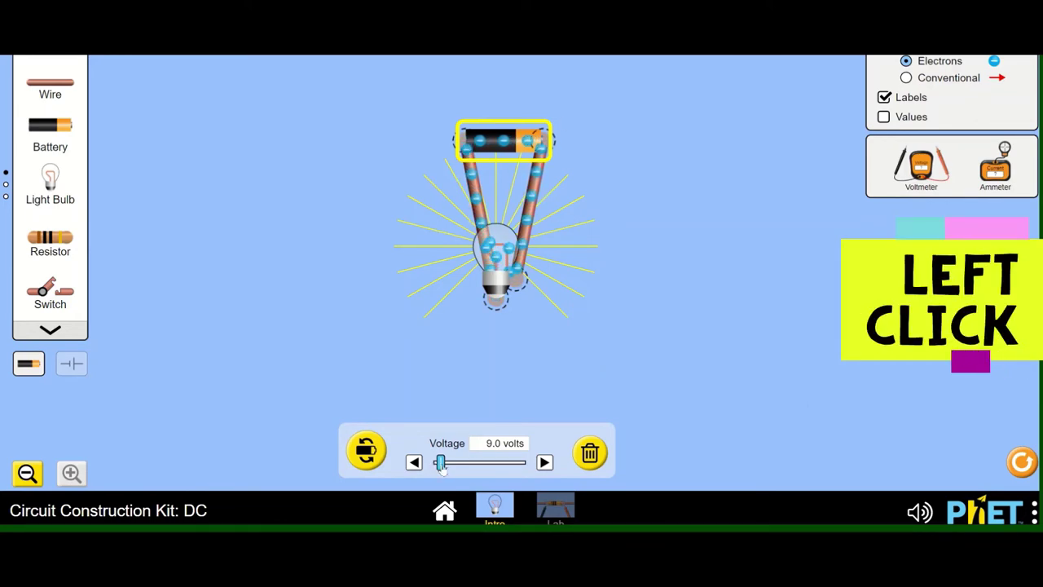
{"action": "left_click_drag", "start_coordinate": [437, 462], "coordinate": [483, 473]}
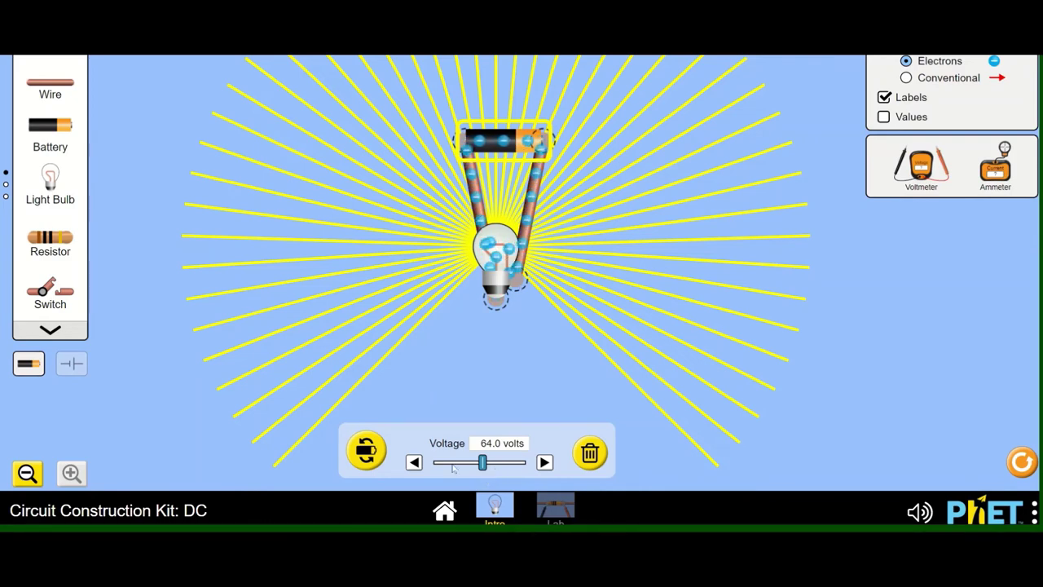
- Finish the voltage edit and nudge the bulb and its wire junction slightly right
{"action": "left_click", "coordinate": [830, 243]}
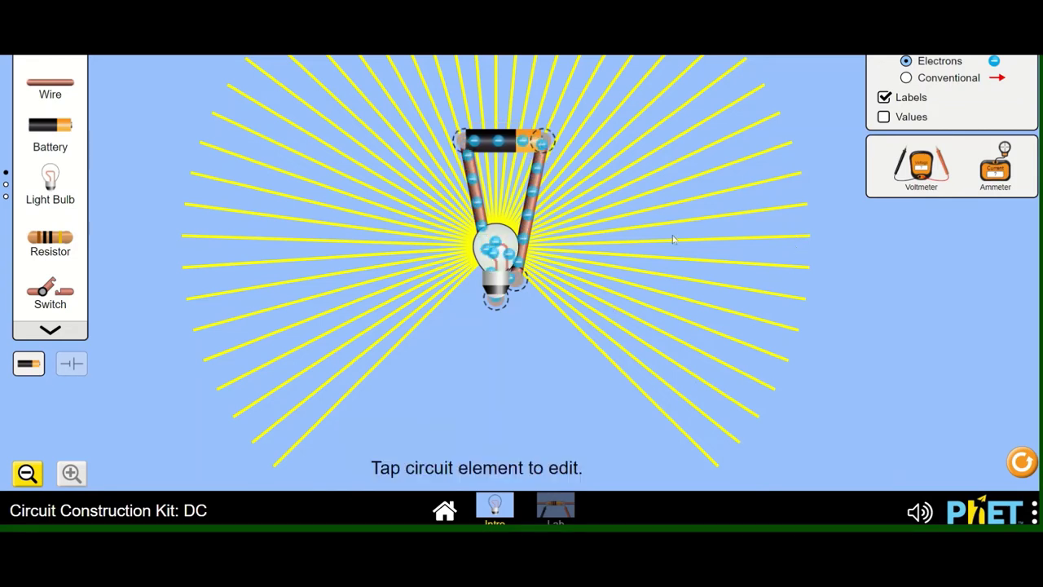
{"action": "left_click", "coordinate": [536, 210]}
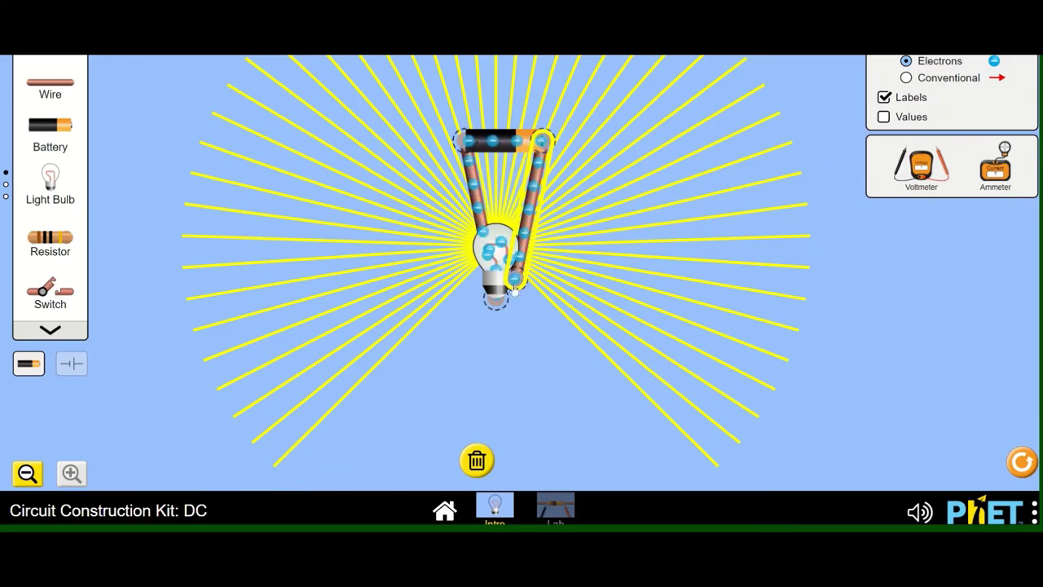
{"action": "left_click", "coordinate": [515, 281]}
{"action": "left_click_drag", "start_coordinate": [515, 281], "coordinate": [563, 285]}
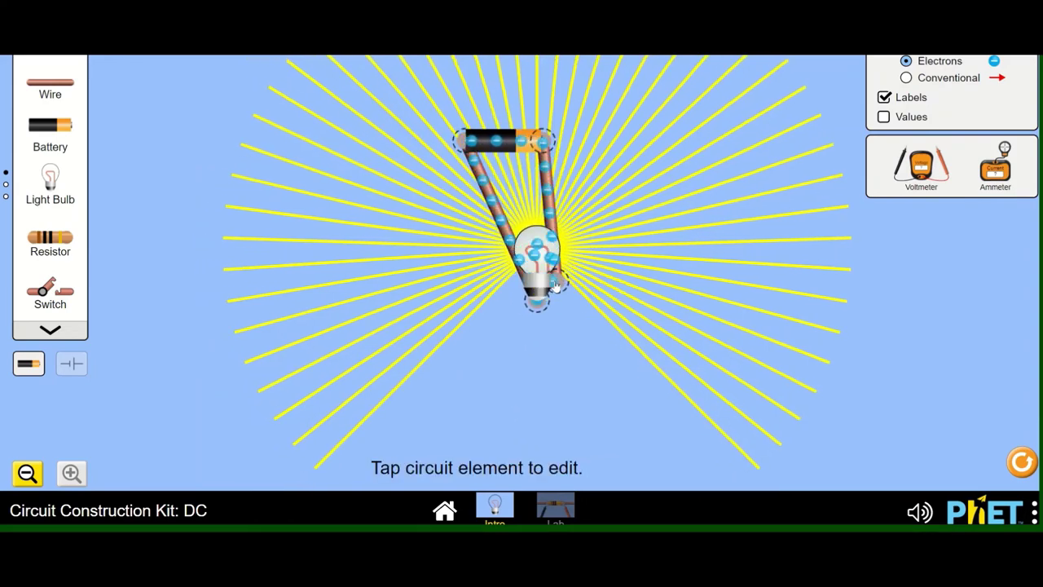
- Split the wire–bulb junction, pull the wire away to darken the bulb, then reconnect it
{"action": "left_click", "coordinate": [561, 284]}
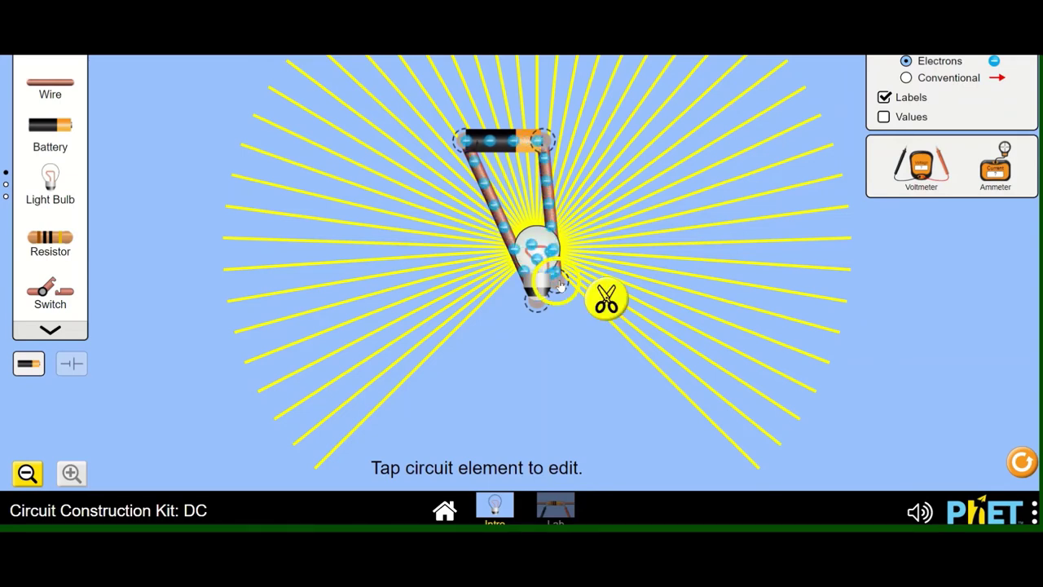
{"action": "left_click", "coordinate": [606, 298]}
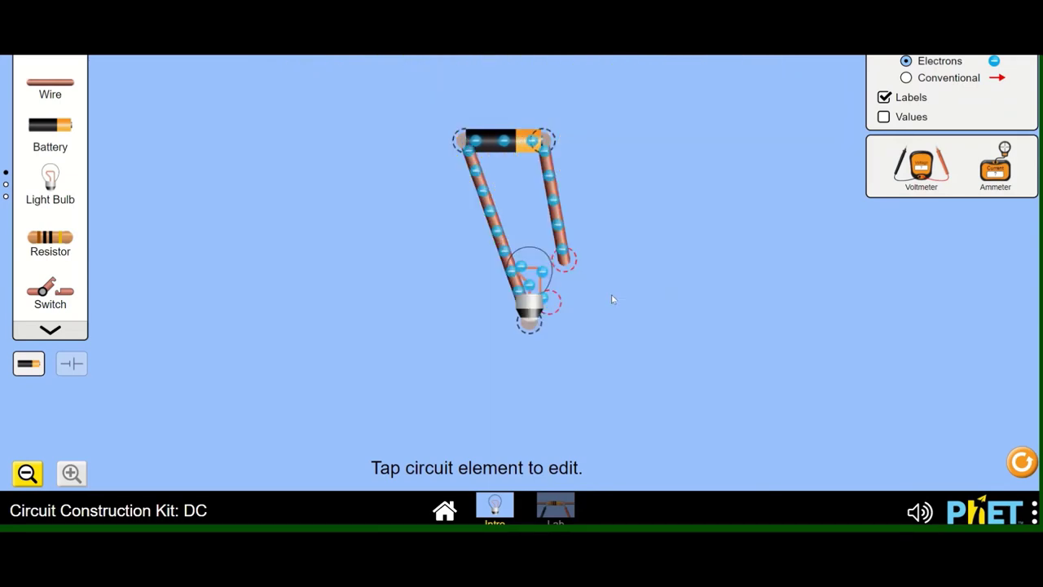
{"action": "left_click_drag", "start_coordinate": [566, 259], "coordinate": [644, 228]}
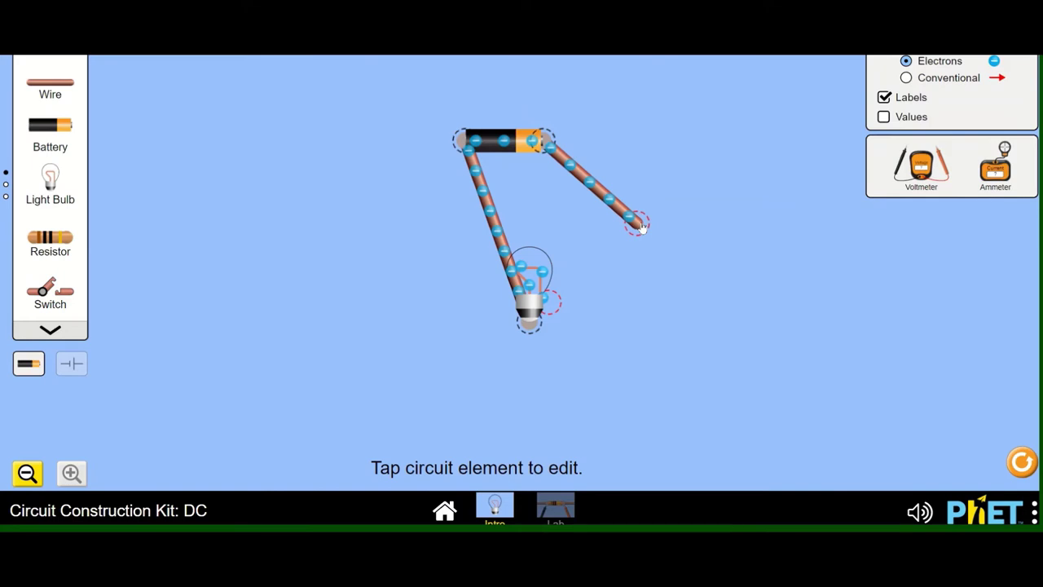
{"action": "left_click_drag", "start_coordinate": [642, 228], "coordinate": [553, 302]}
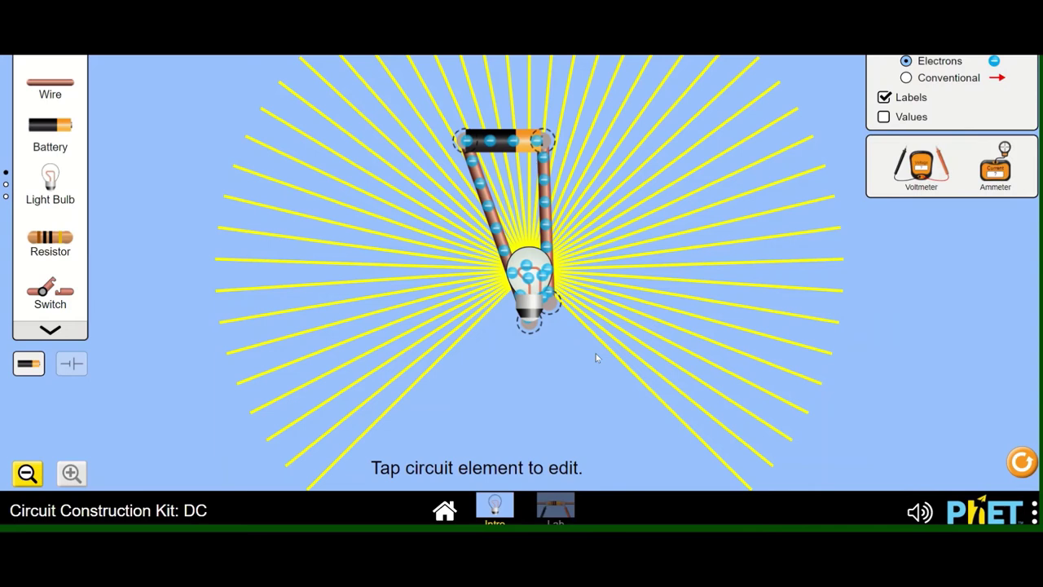
- Select the bulb and slide its resistance up to 120.0 ohms, then down to 0.0 ohms
{"action": "left_click", "coordinate": [531, 276]}
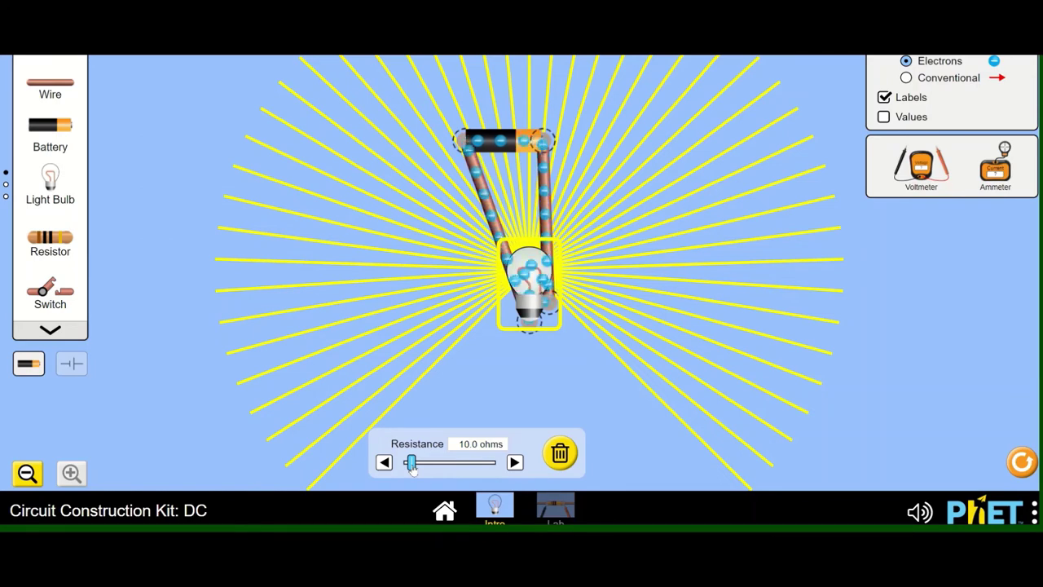
{"action": "left_click_drag", "start_coordinate": [413, 468], "coordinate": [504, 474]}
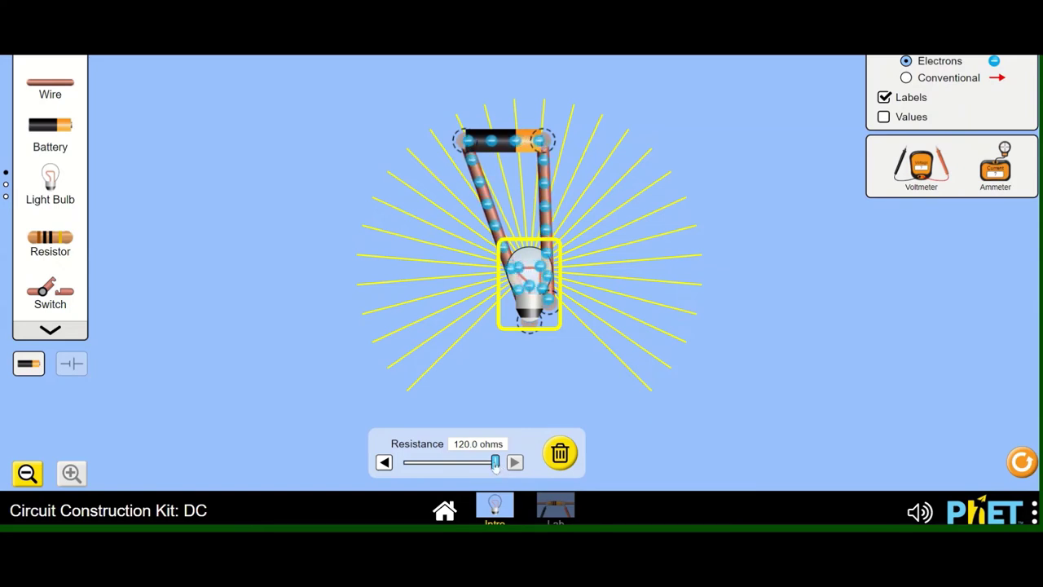
{"action": "left_click_drag", "start_coordinate": [495, 463], "coordinate": [399, 464]}
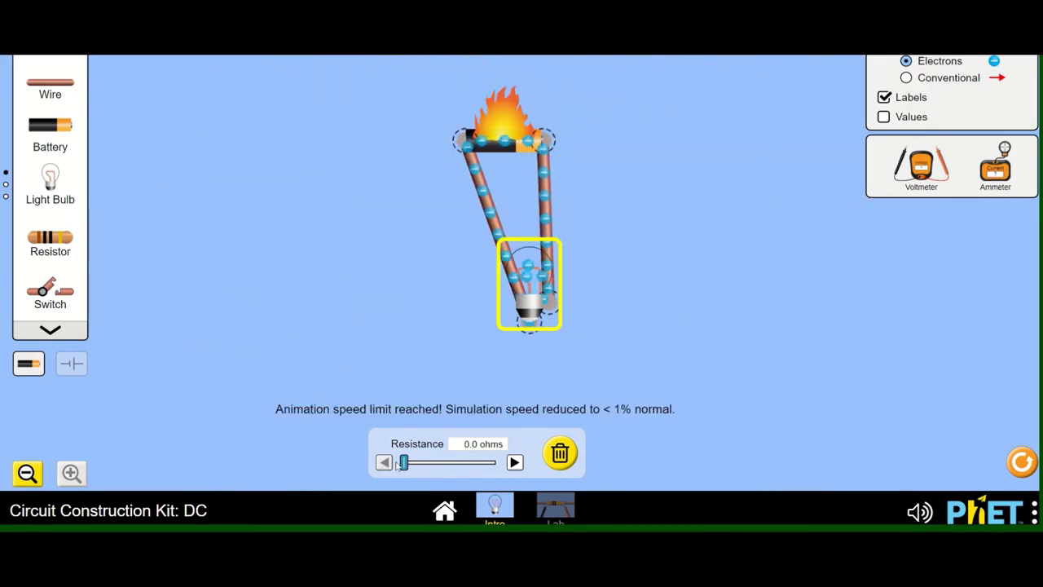